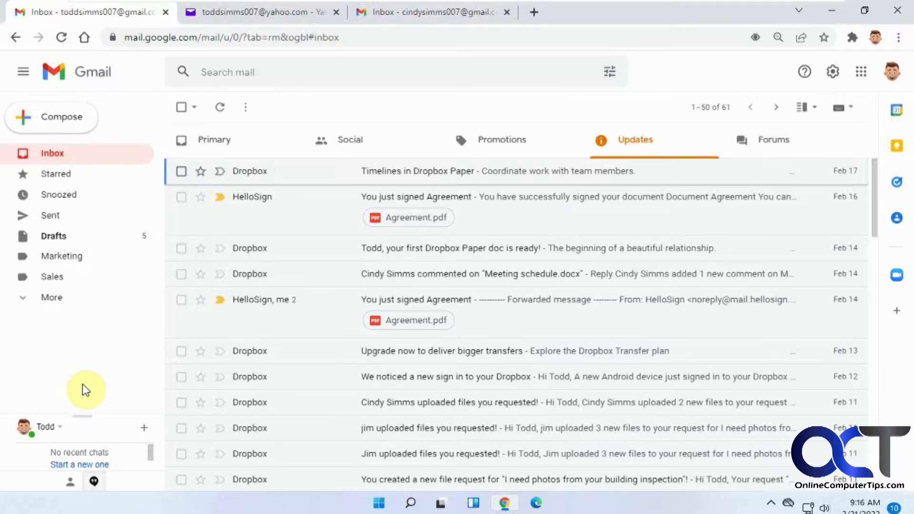
Add the Yahoo address as a Gmail forwarding address and approve sending it a confirmation code
click(833, 72)
click(800, 143)
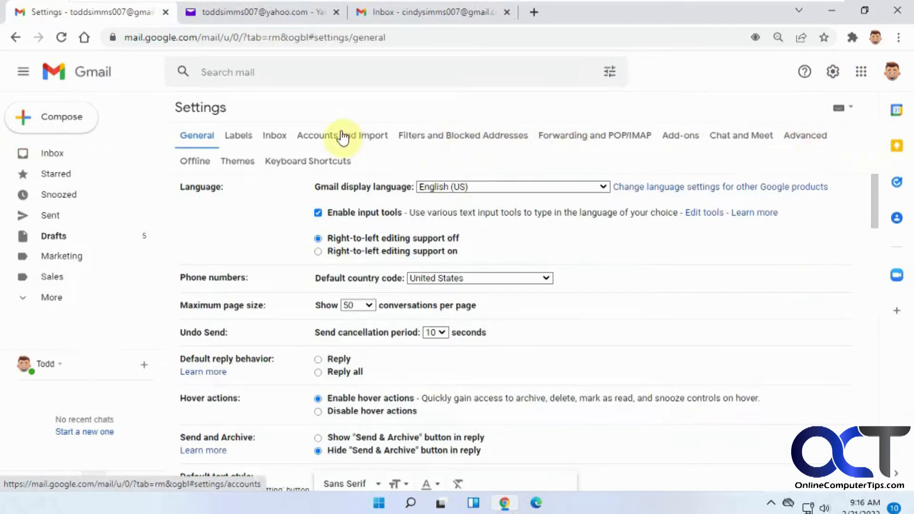
click(592, 138)
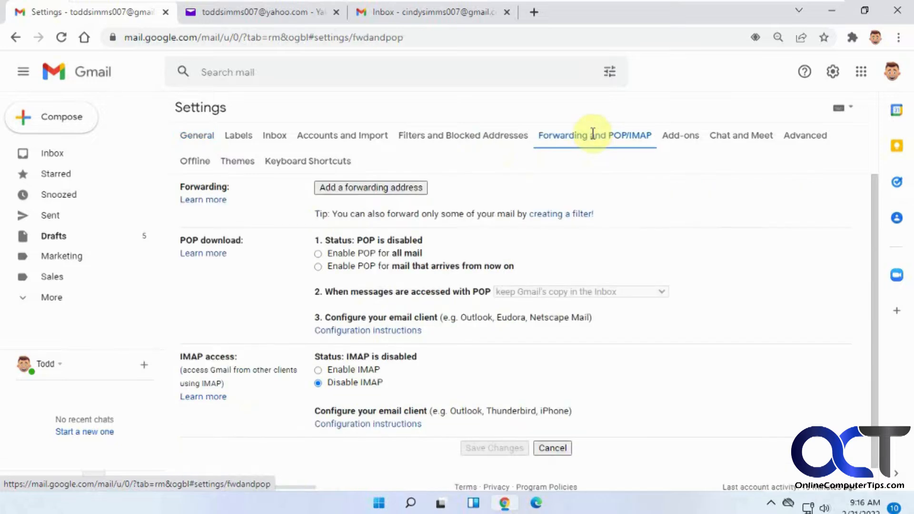
click(399, 188)
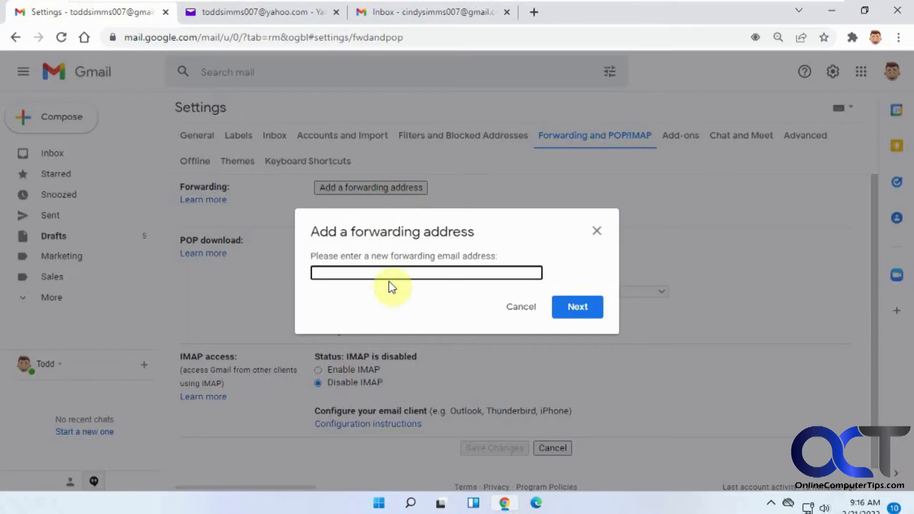
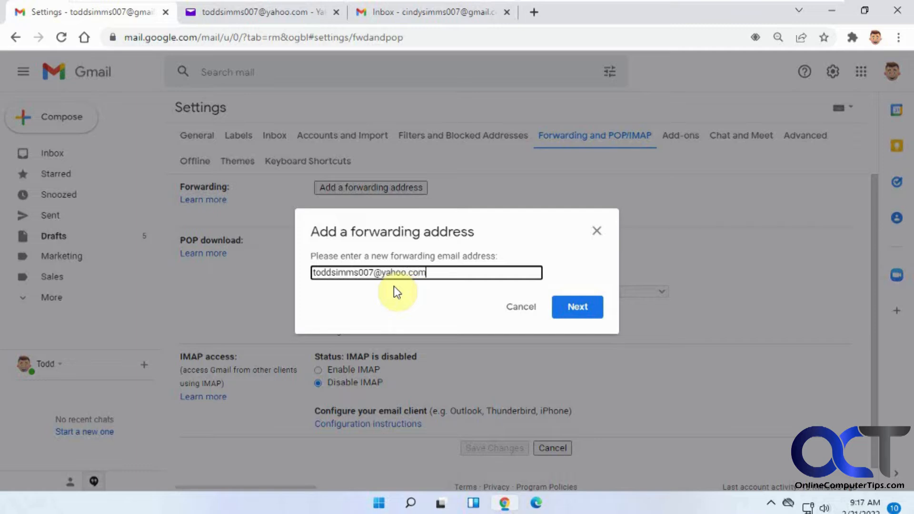
click(584, 312)
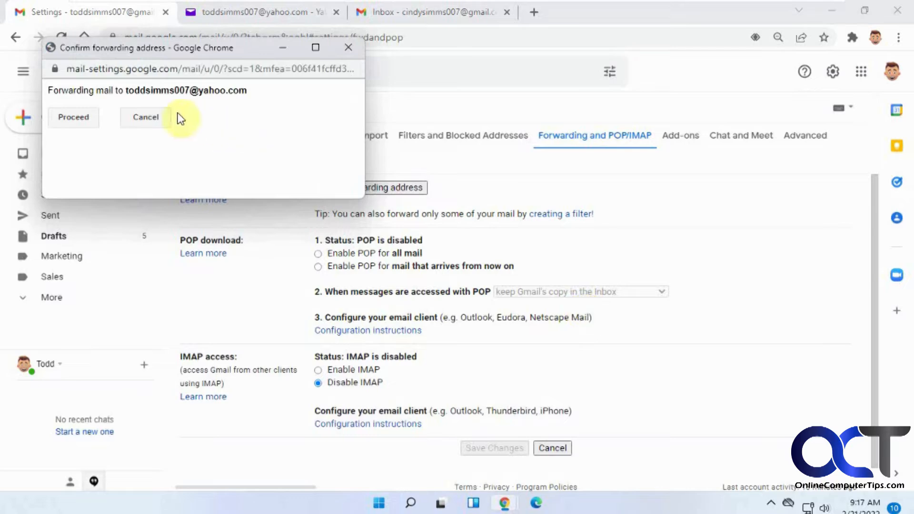
click(78, 120)
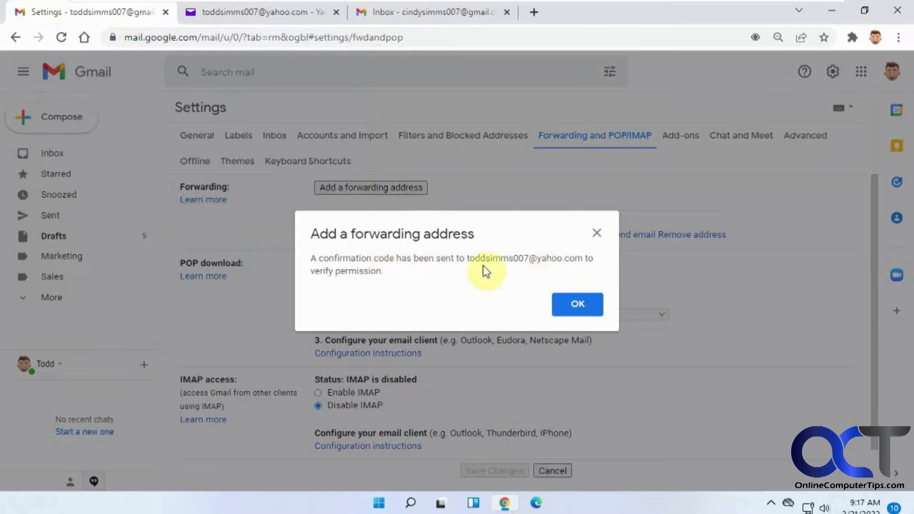
click(577, 306)
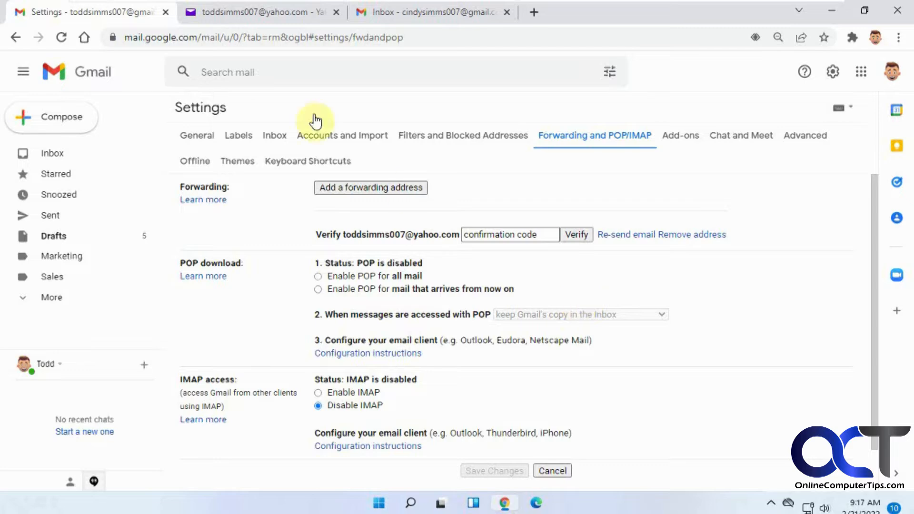
Reload the Yahoo inbox, open the Gmail Forwarding Confirmation email and follow its confirmation link
click(260, 14)
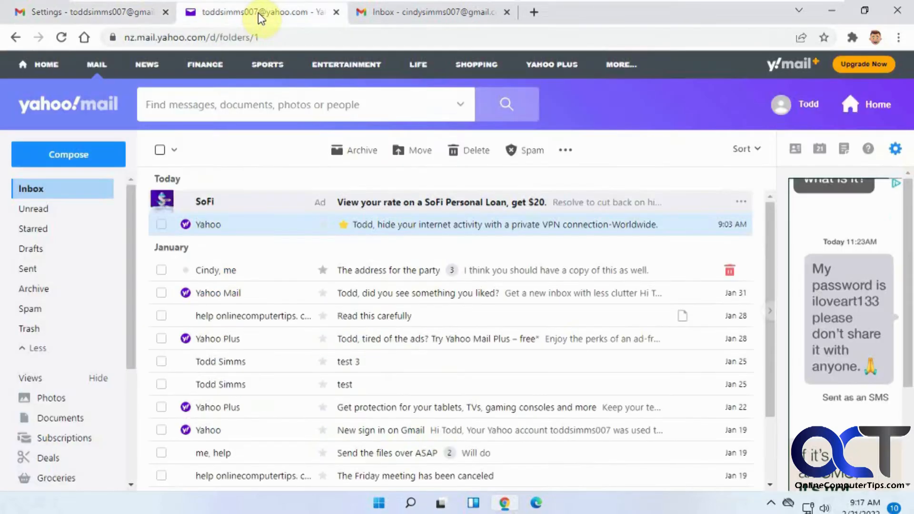
click(63, 37)
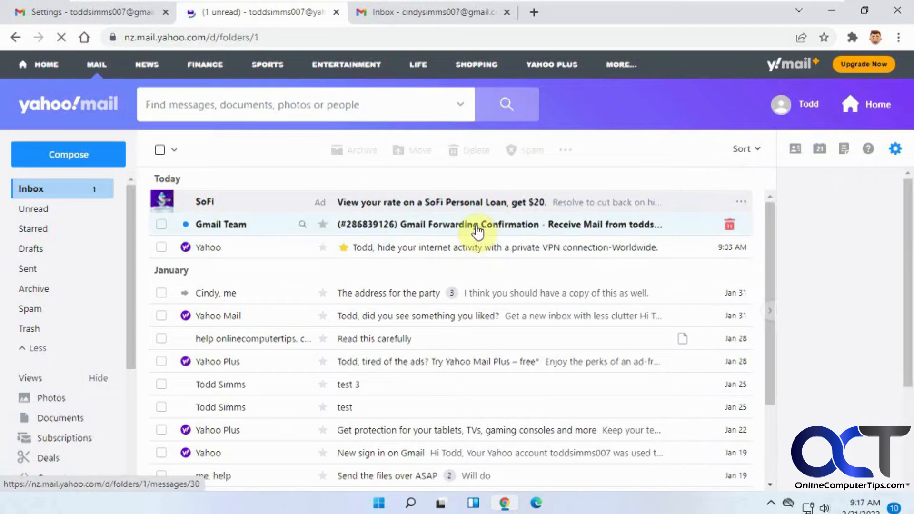
click(477, 232)
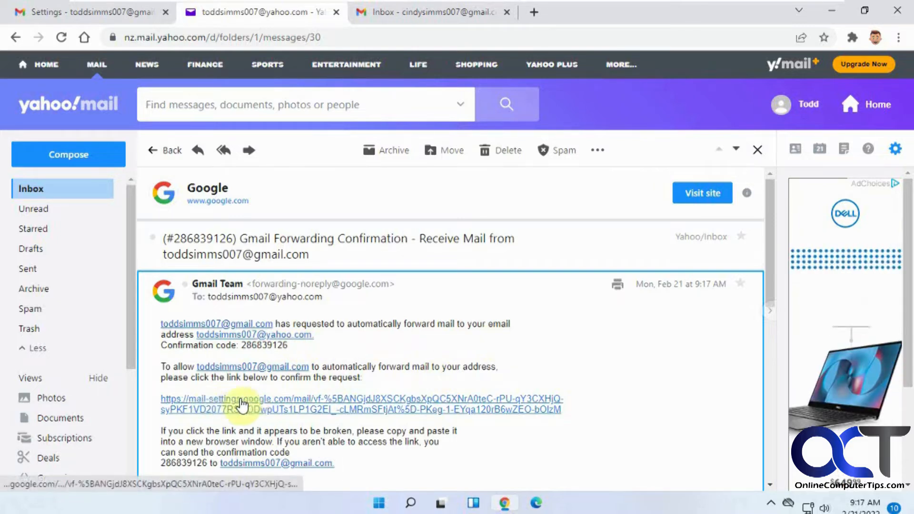
click(282, 403)
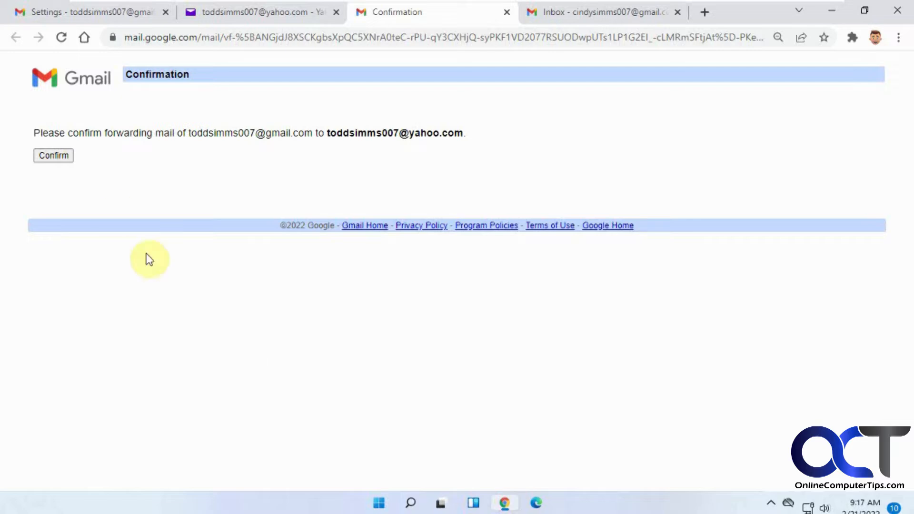
Confirm forwarding to the Yahoo address, then move to the second Gmail account's inbox
click(53, 155)
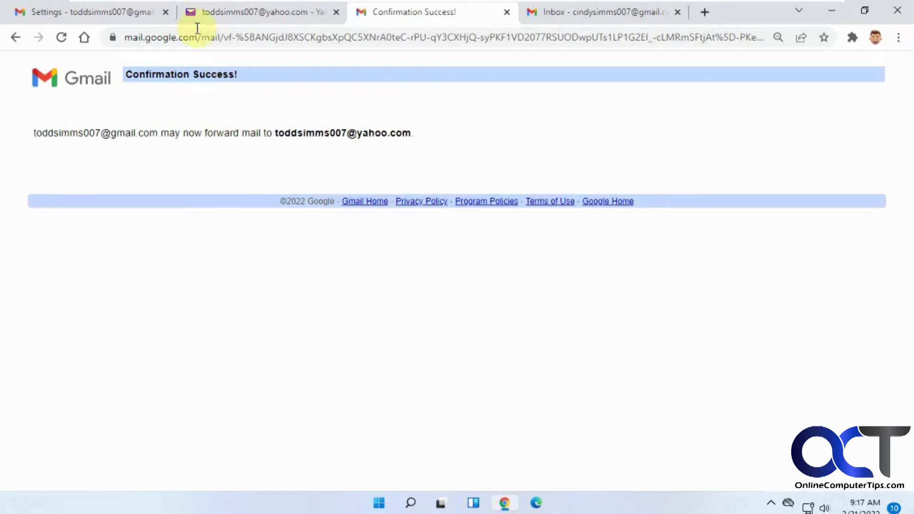
click(118, 11)
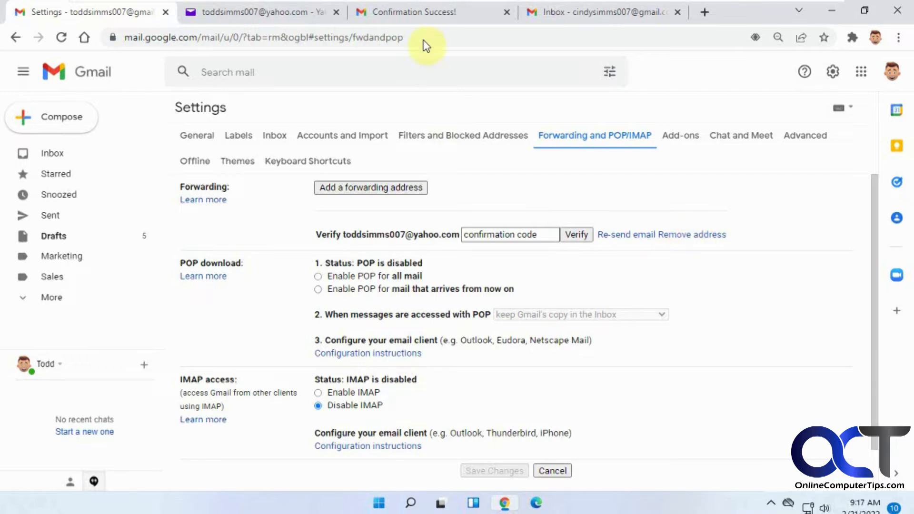
click(588, 14)
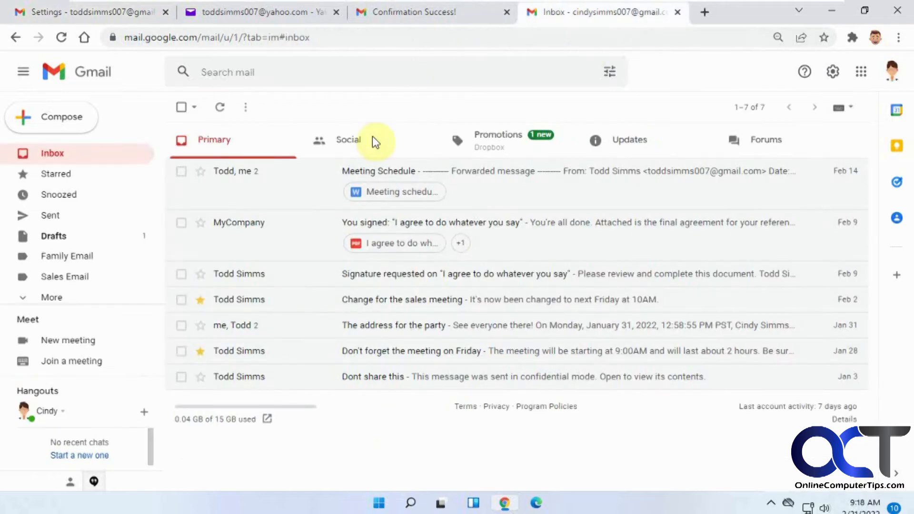
From the second account, send an email titled 'test forwarding' to the original Gmail address
click(62, 116)
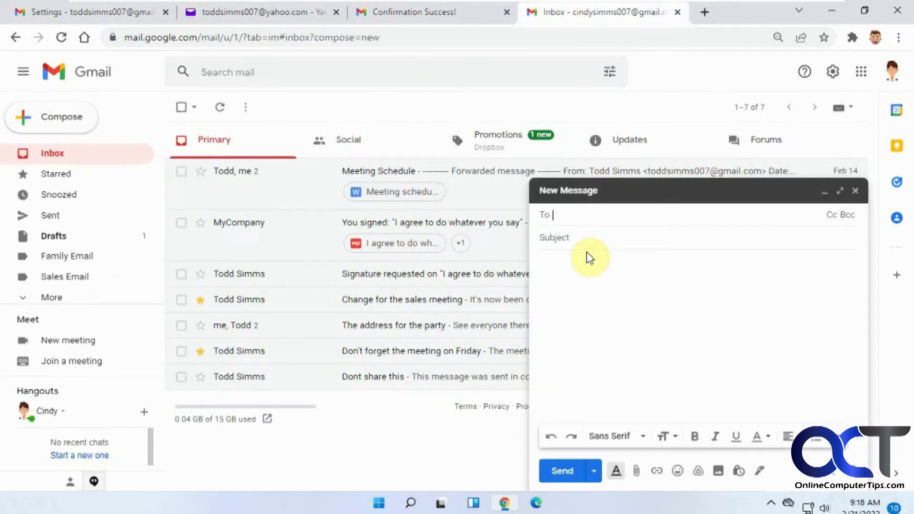
text(todd)
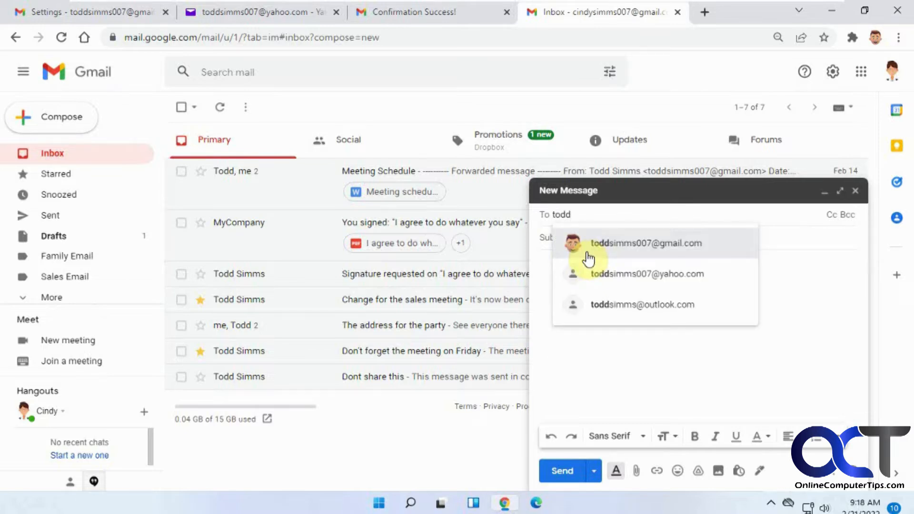
click(621, 248)
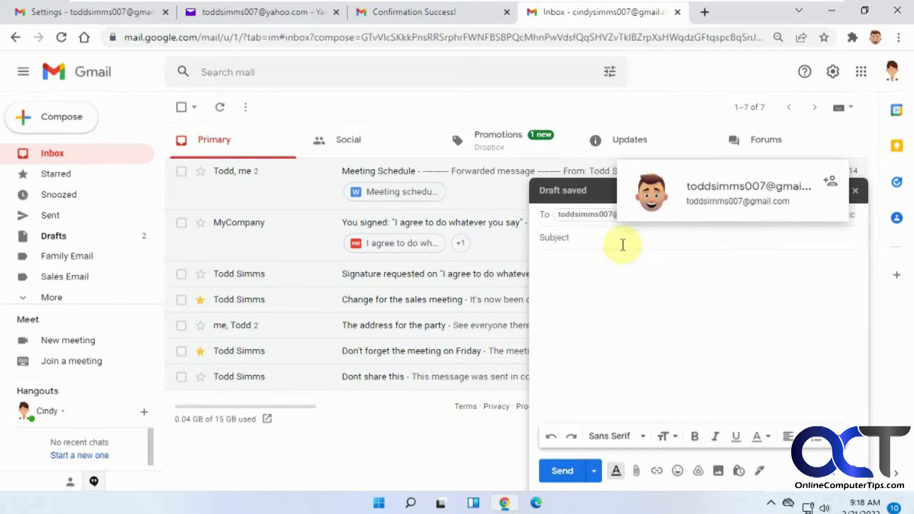
click(617, 240)
text(test forward)
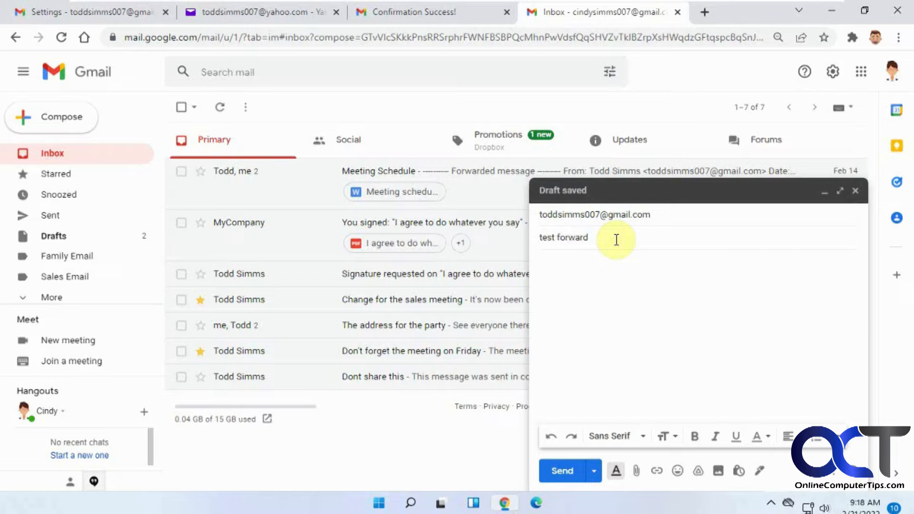
text(ing)
click(562, 472)
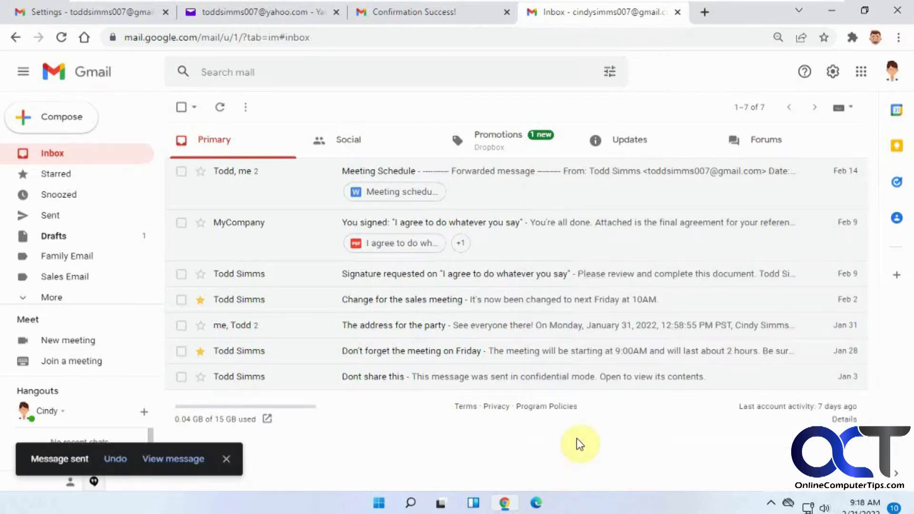
Refresh the original Gmail inbox to receive 'test forwarding', then switch to Yahoo Mail
click(110, 10)
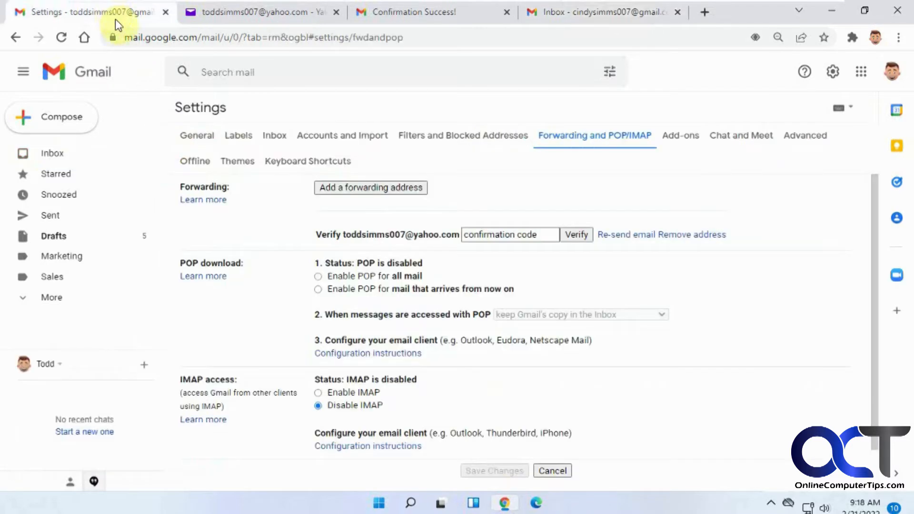
click(48, 154)
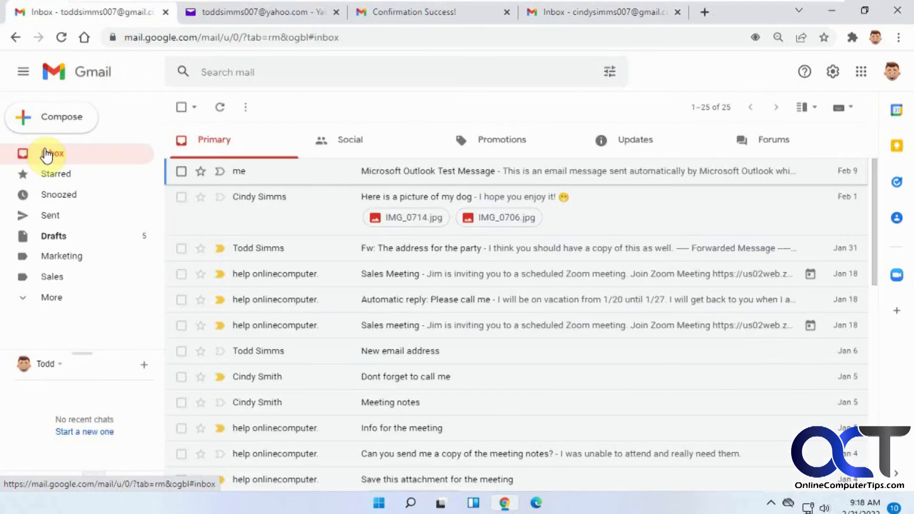
click(222, 109)
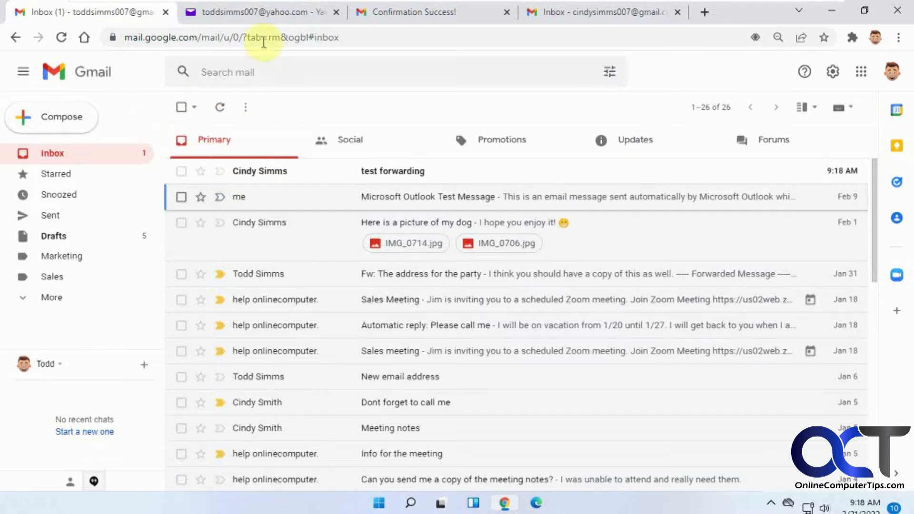
click(266, 11)
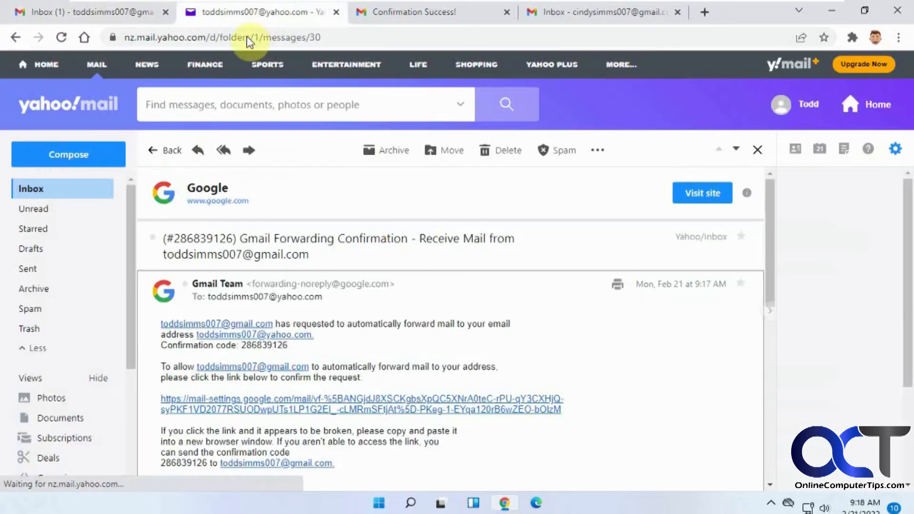
Reload the Yahoo inbox to check for the forwarded message, then return to the original Gmail inbox
click(168, 152)
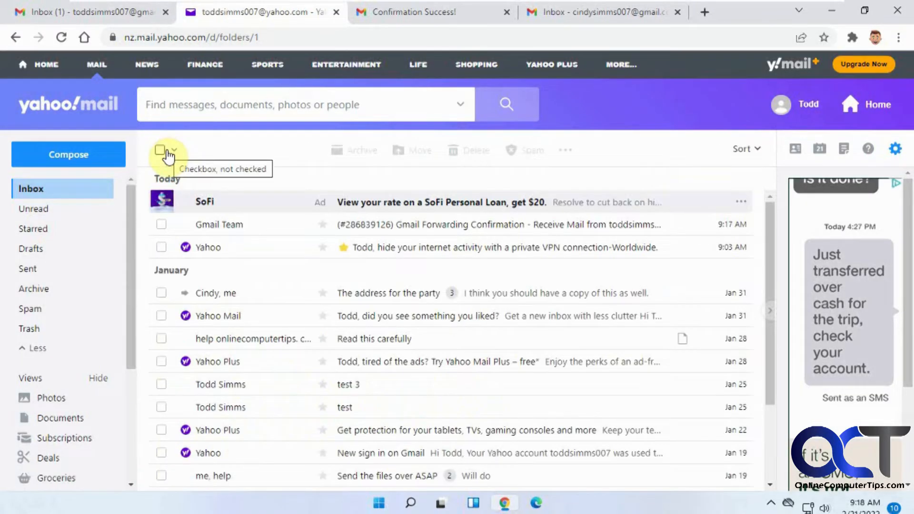
click(58, 35)
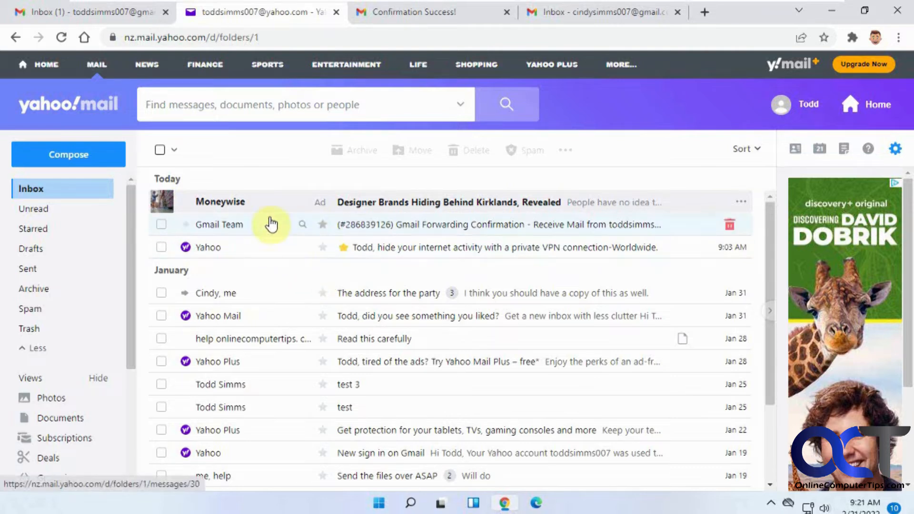
click(101, 11)
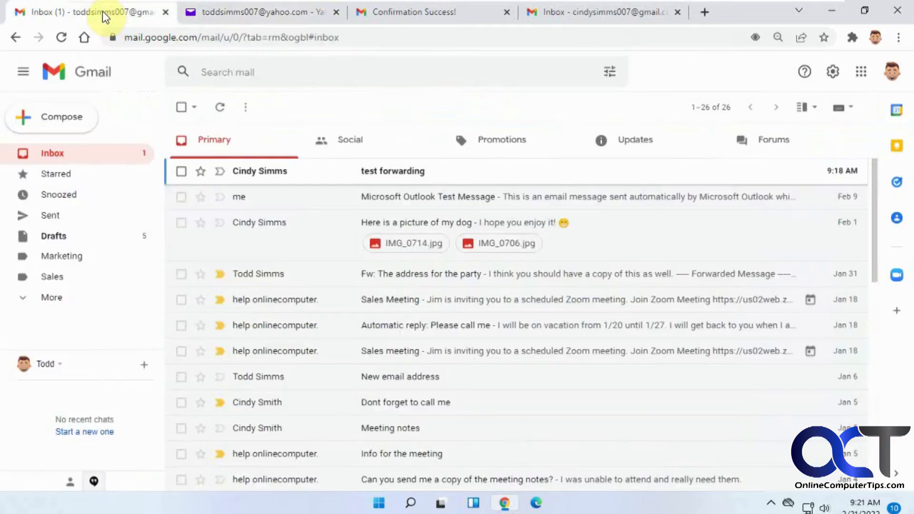
click(832, 72)
Turn on forwarding a copy of incoming mail to the Yahoo address, keeping Gmail's copy in the Inbox
click(786, 138)
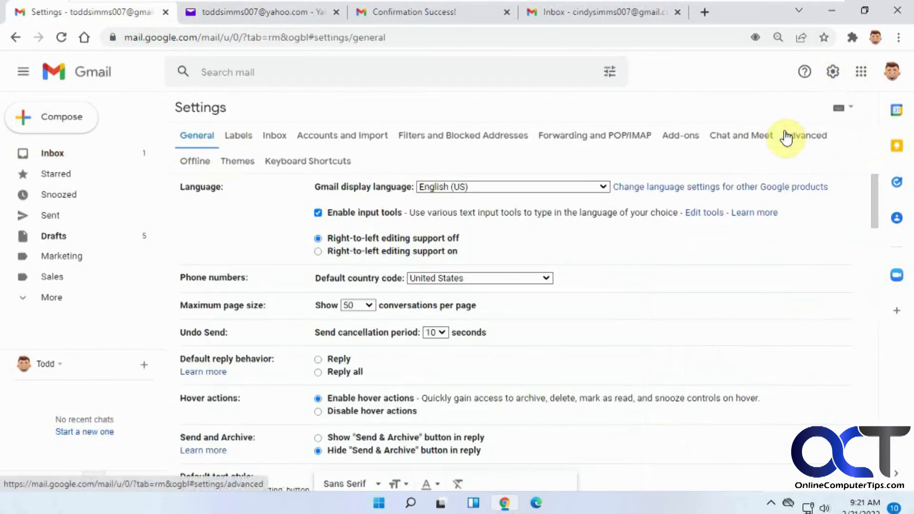
click(604, 138)
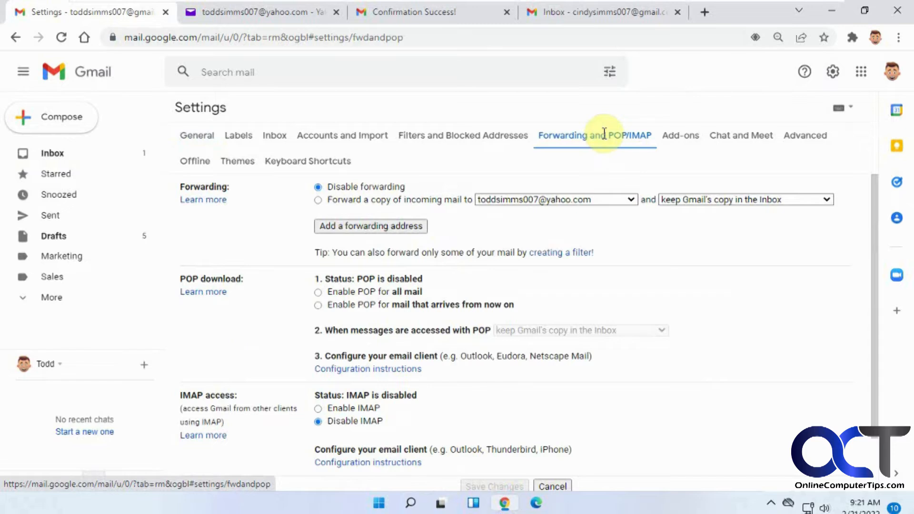
click(319, 201)
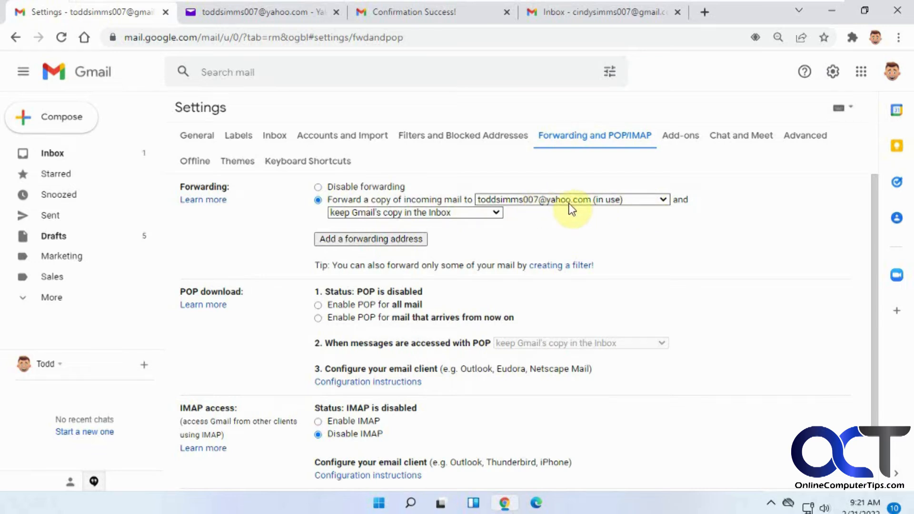
click(498, 212)
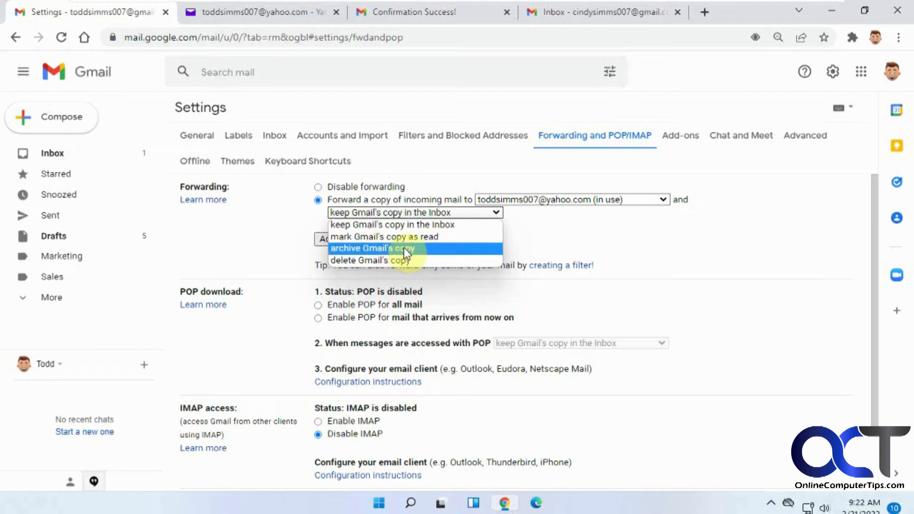
click(555, 228)
Keep the Yahoo address as forwarding target, save the forwarding settings, and return to Yahoo Mail
click(666, 201)
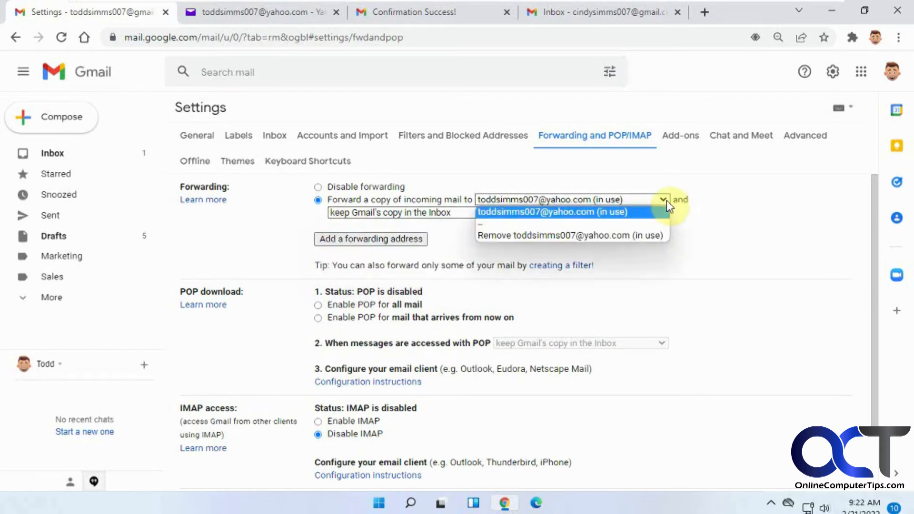
click(689, 225)
click(550, 230)
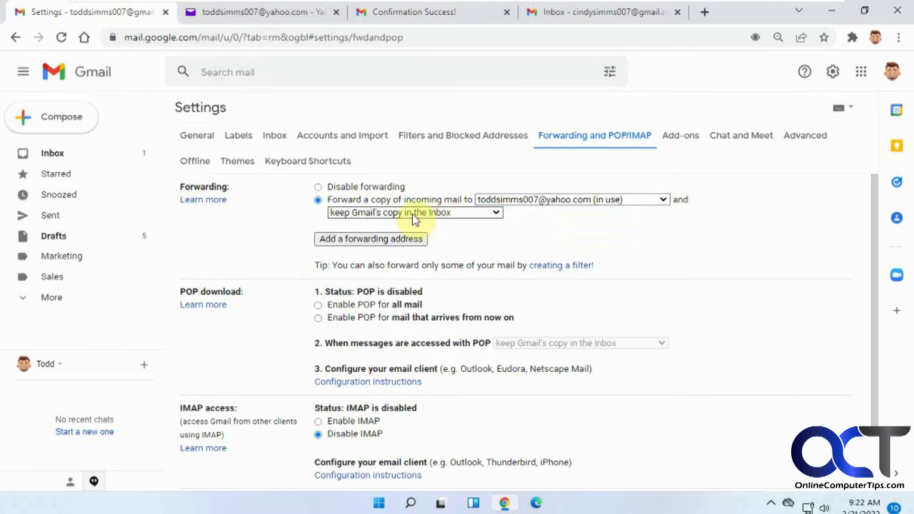
scroll(704, 304, down, 2)
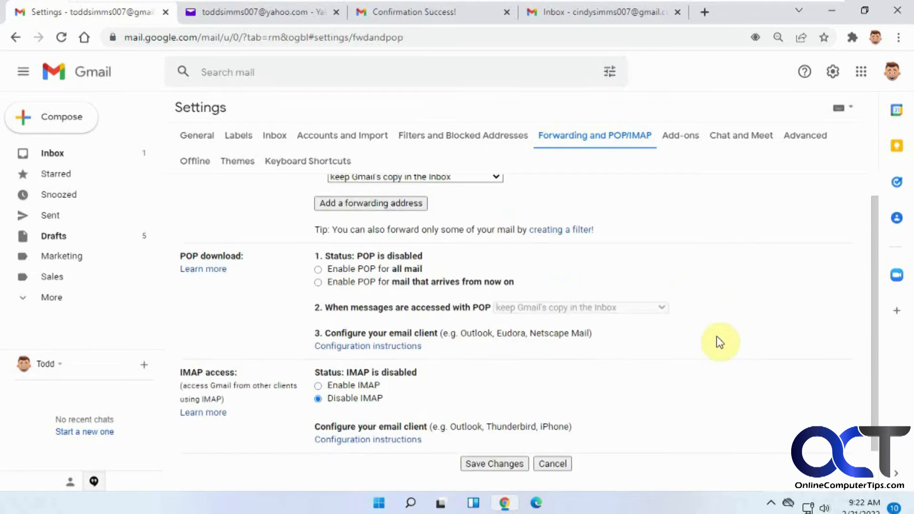
click(482, 421)
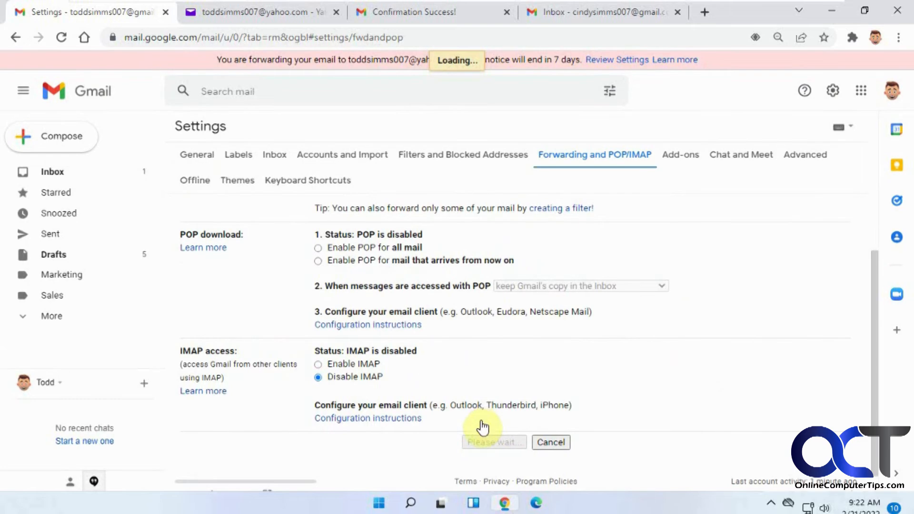
click(278, 11)
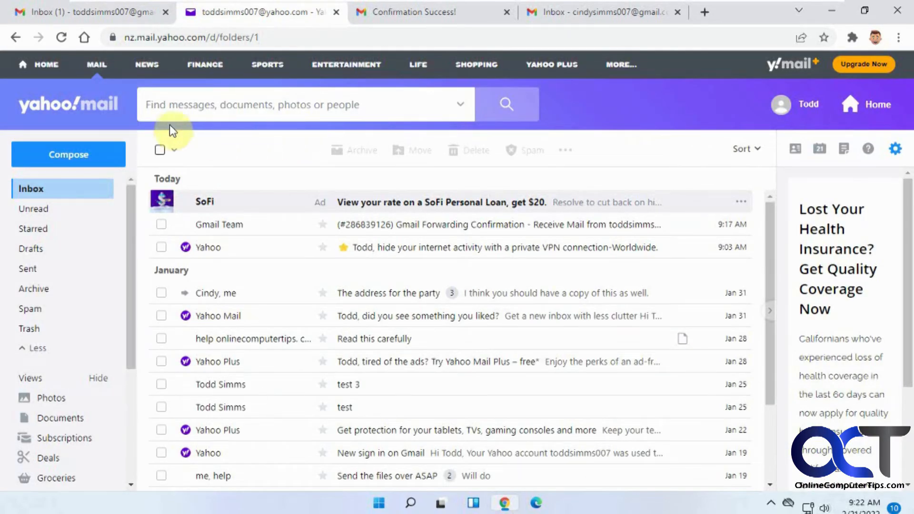
Reload the Yahoo inbox, then switch to the second Gmail account's inbox
click(66, 40)
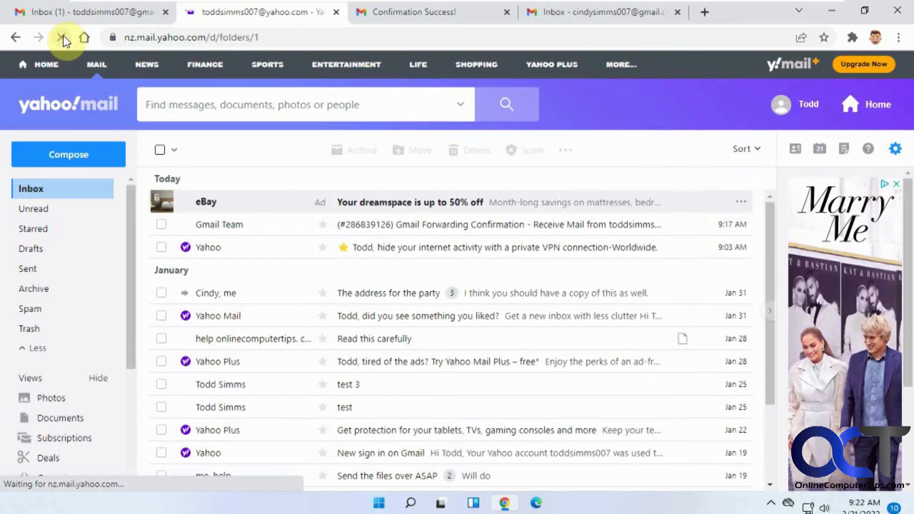
click(566, 12)
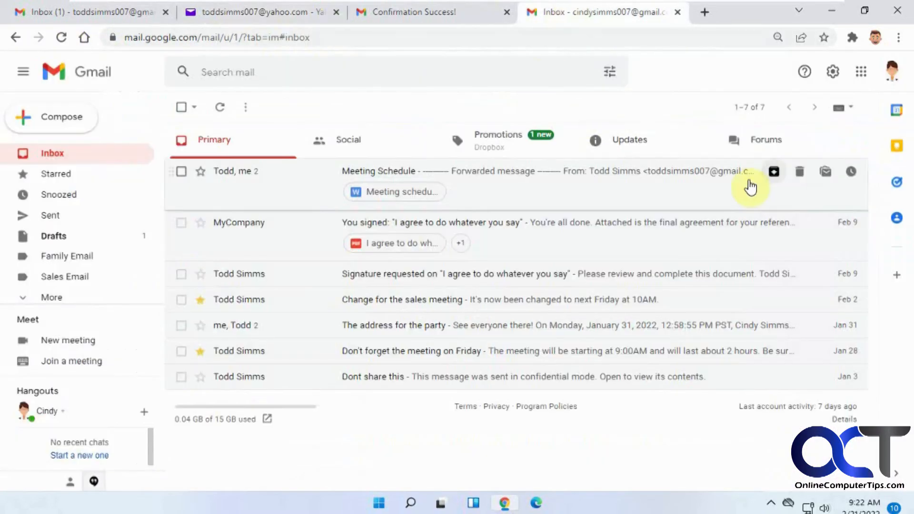
Send a test email with subject 'forward 2' to the original Gmail account, then return to its inbox
click(68, 125)
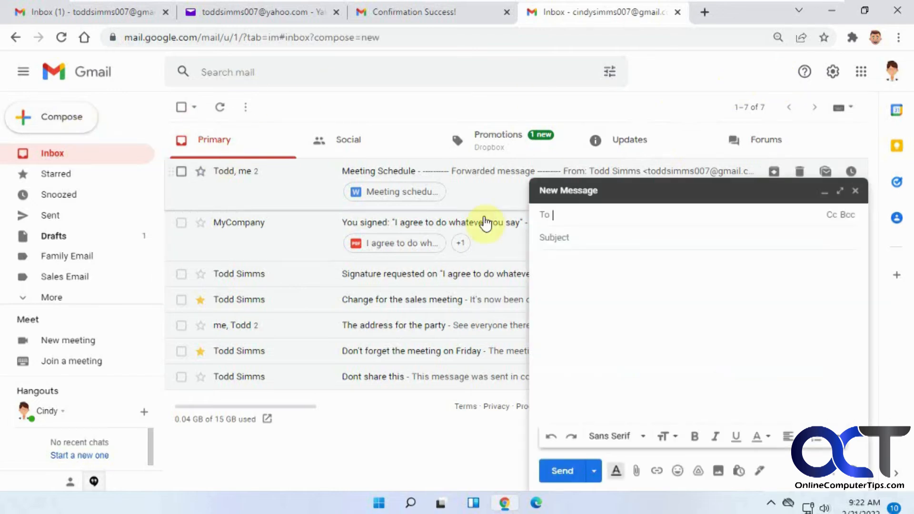
text(t)
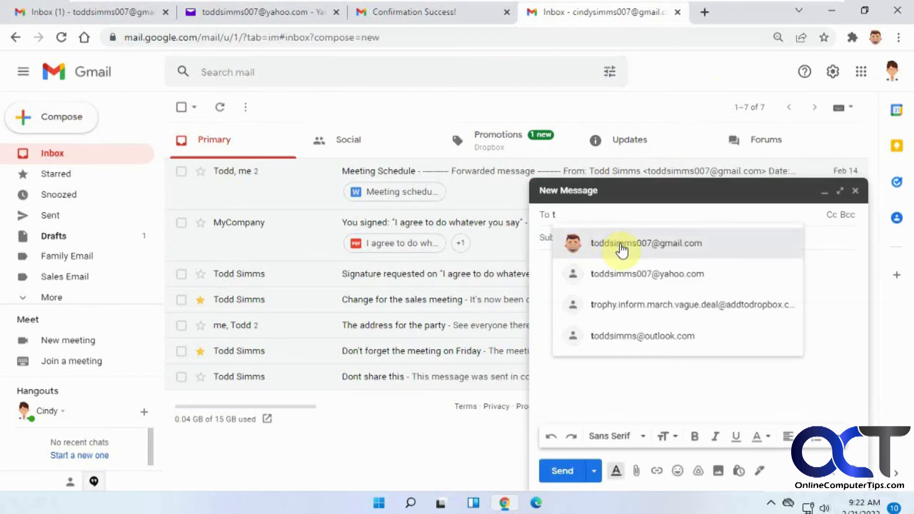
click(609, 243)
text(forward 2)
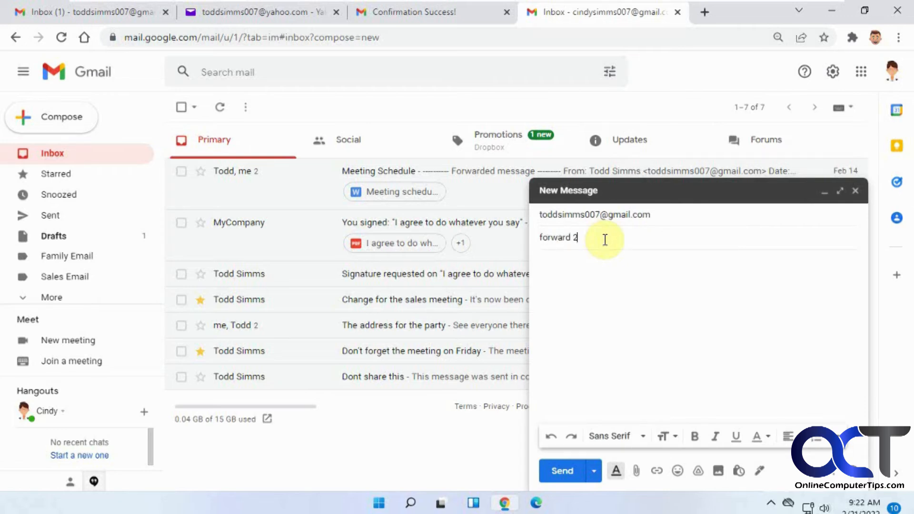
click(563, 470)
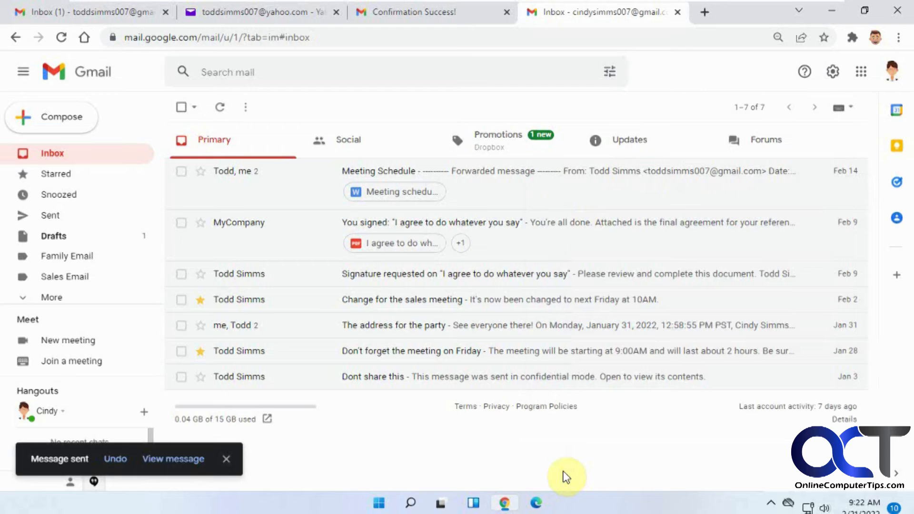
click(93, 17)
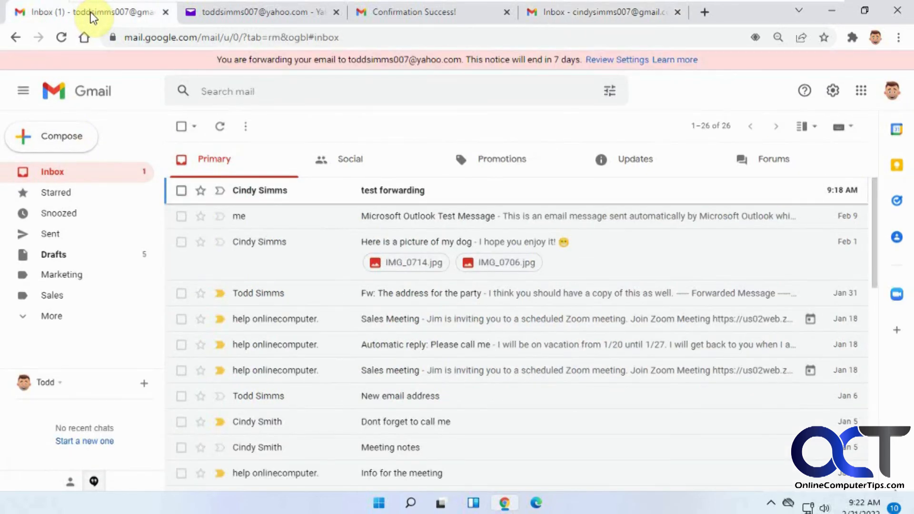
Refresh the original Gmail inbox to receive 'forward 2', then switch to Yahoo Mail
click(220, 128)
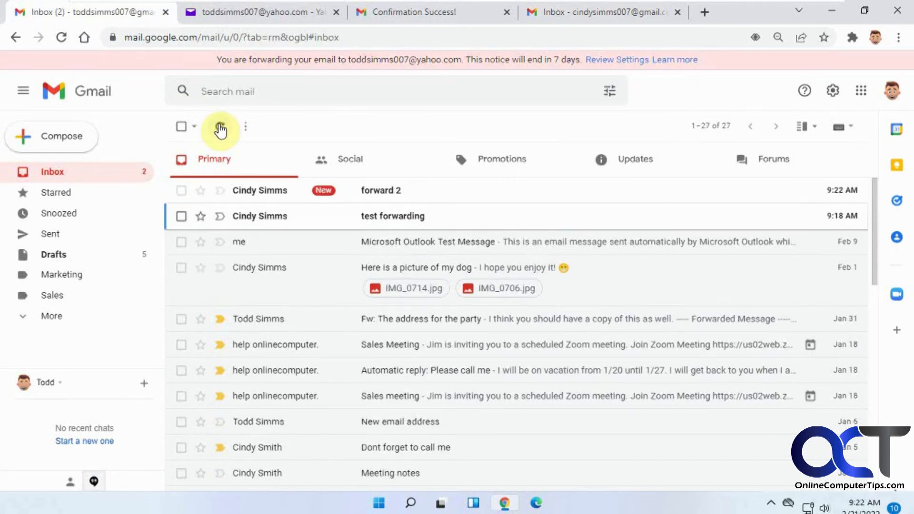
click(284, 13)
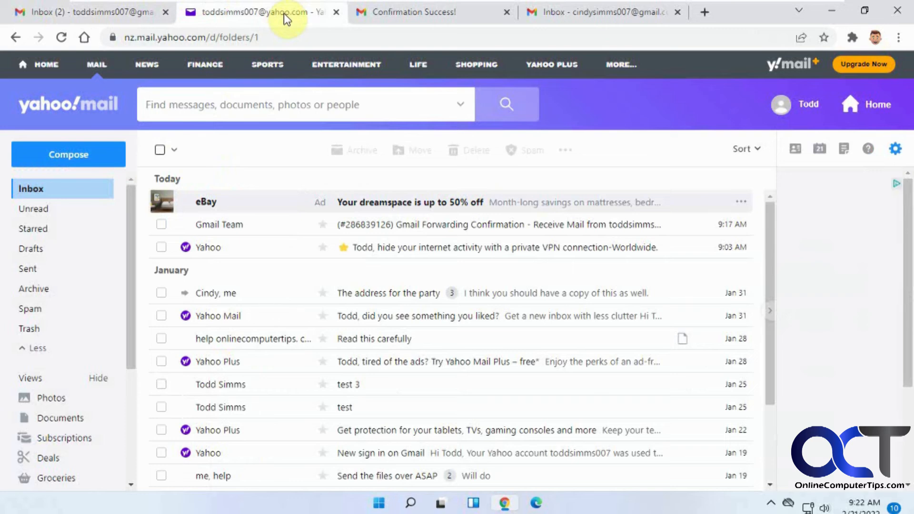
Reload the Yahoo inbox to confirm 'forward 2' arrived, then return to the Gmail inbox
click(60, 38)
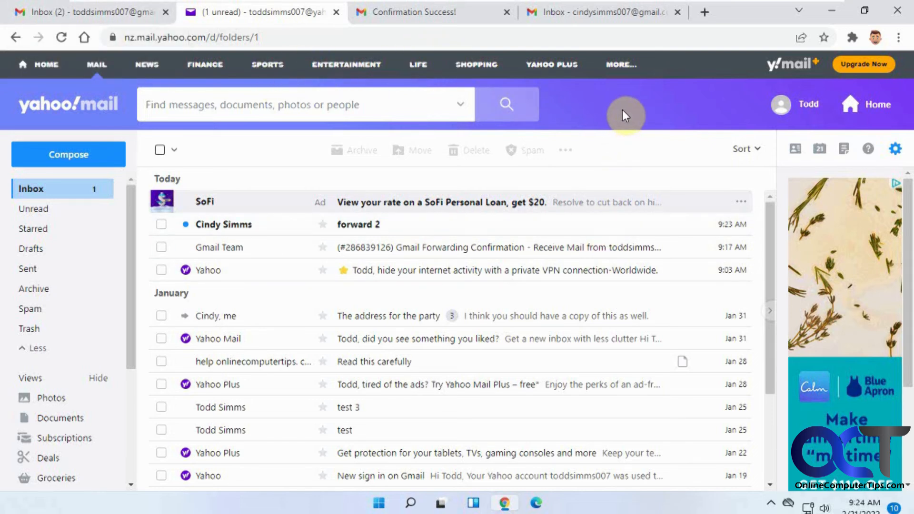
click(93, 18)
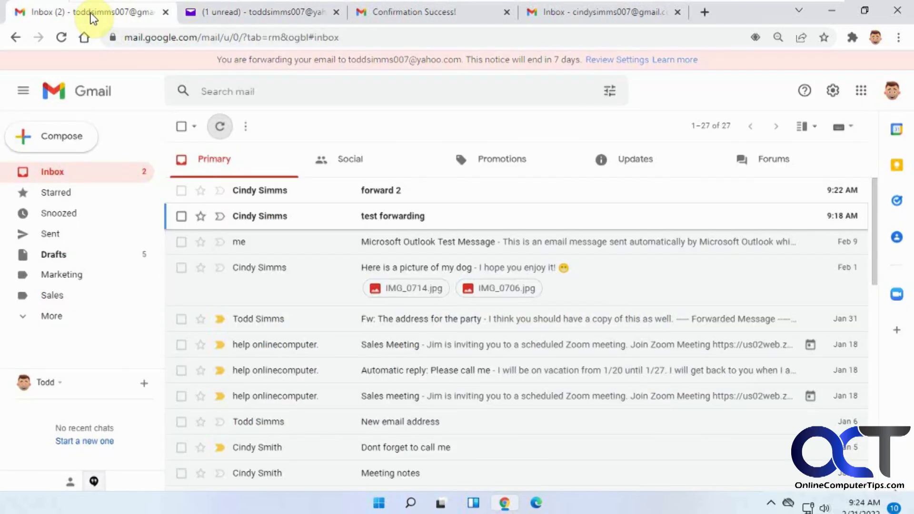
Select 'Disable forwarding' under Forwarding and POP/IMAP, keeping Gmail's copy in the Inbox
click(833, 91)
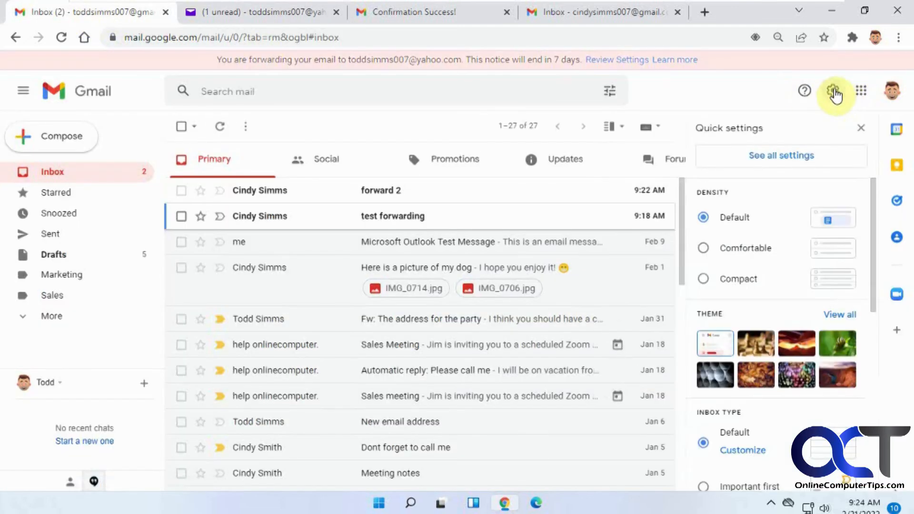
click(808, 155)
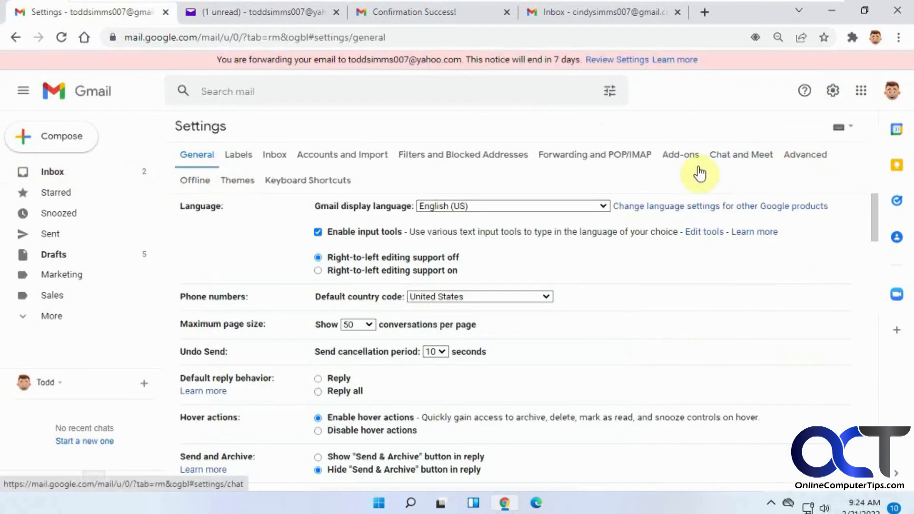
click(553, 155)
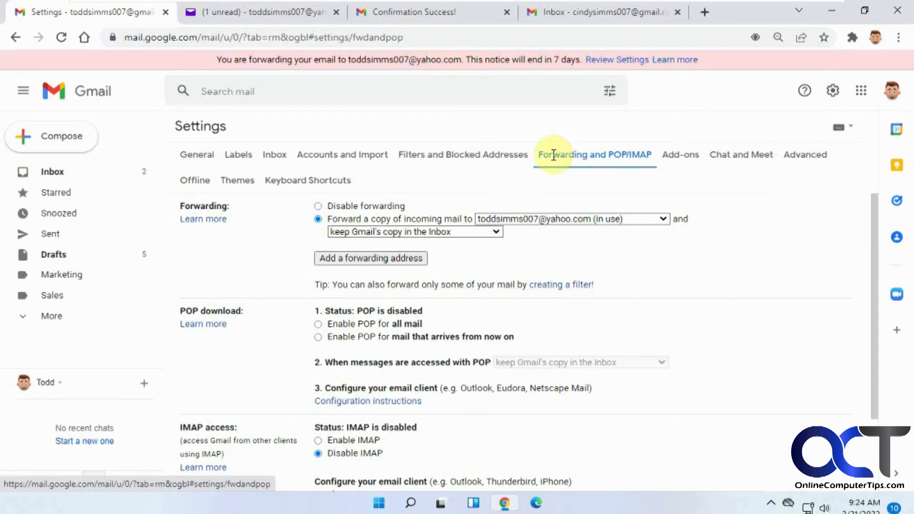
click(382, 208)
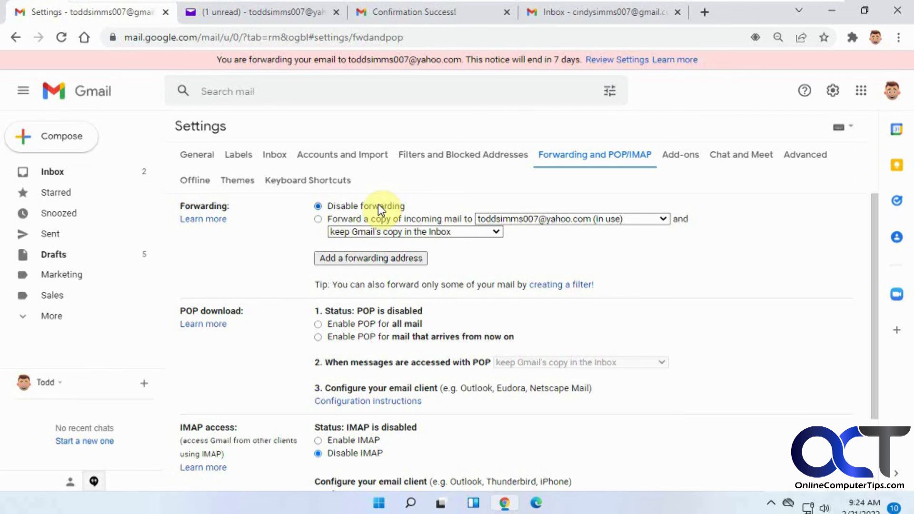
click(412, 233)
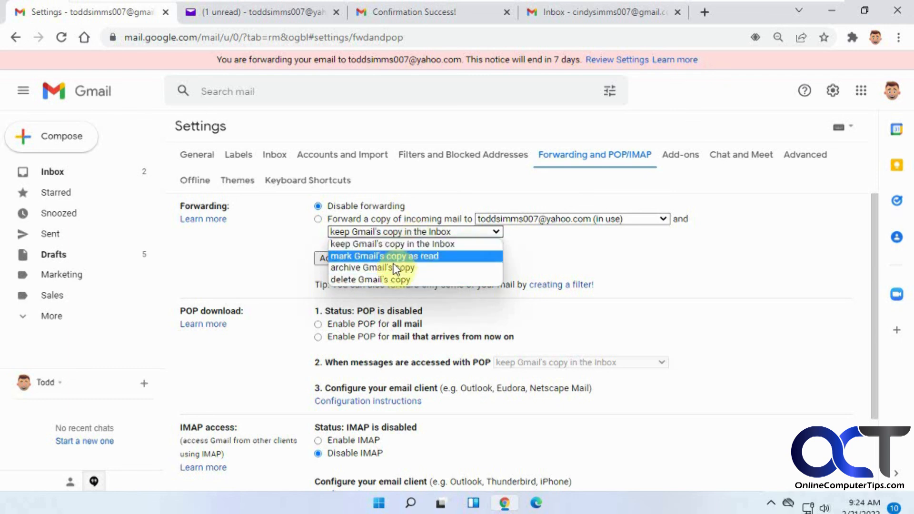
click(536, 245)
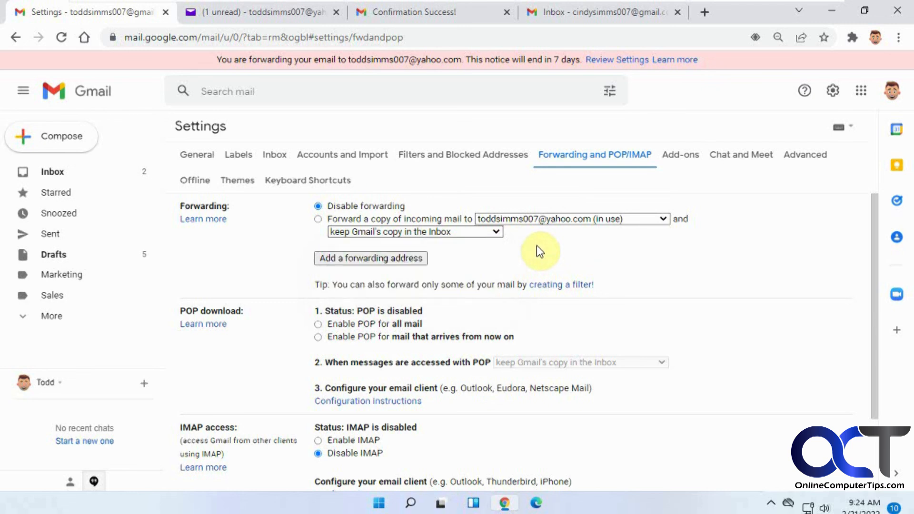